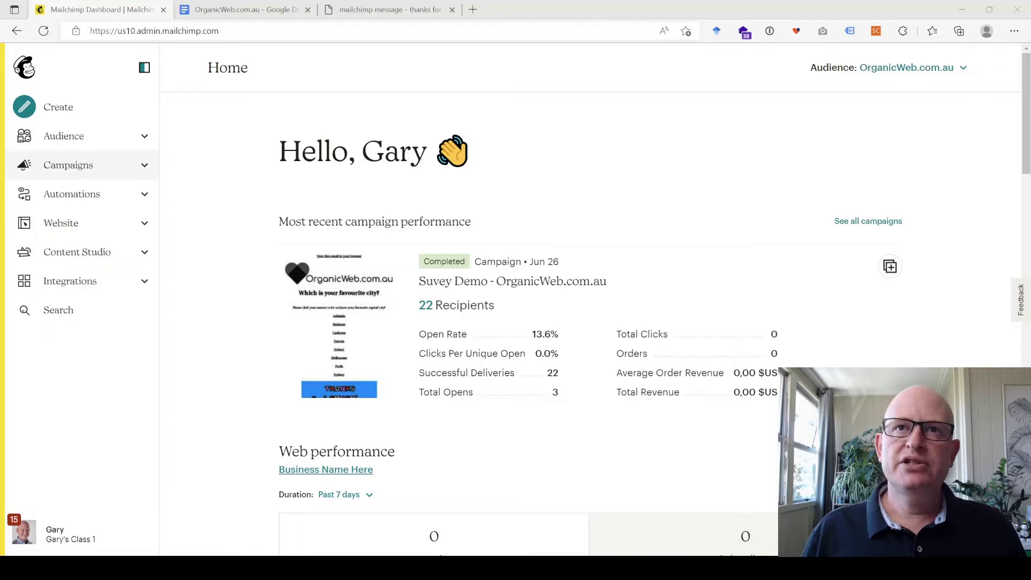
Open the Suvey Demo - 2 draft's design and edit the 'Which is your favourite city?' text block.
{"action": "left_click", "coordinate": [148, 166]}
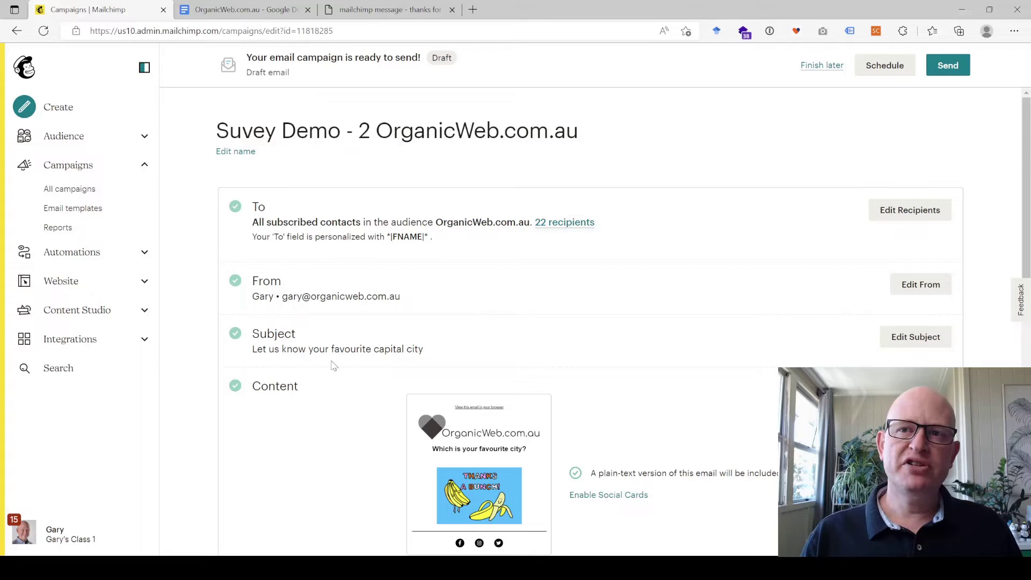
{"action": "scroll", "coordinate": [724, 361], "scroll_direction": "down", "scroll_amount": 1}
{"action": "scroll", "coordinate": [723, 361], "scroll_direction": "down", "scroll_amount": 1}
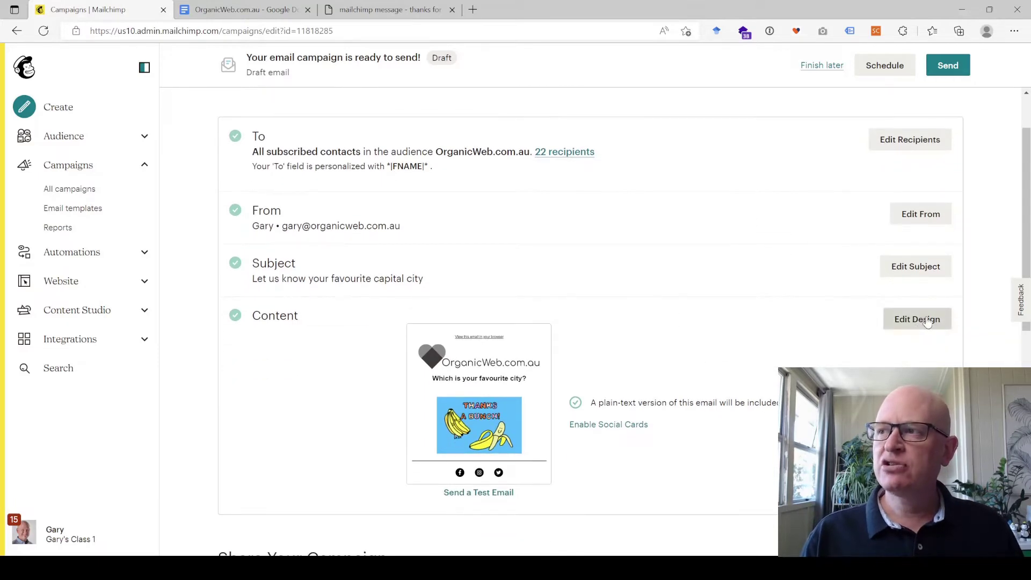
{"action": "left_click", "coordinate": [918, 320]}
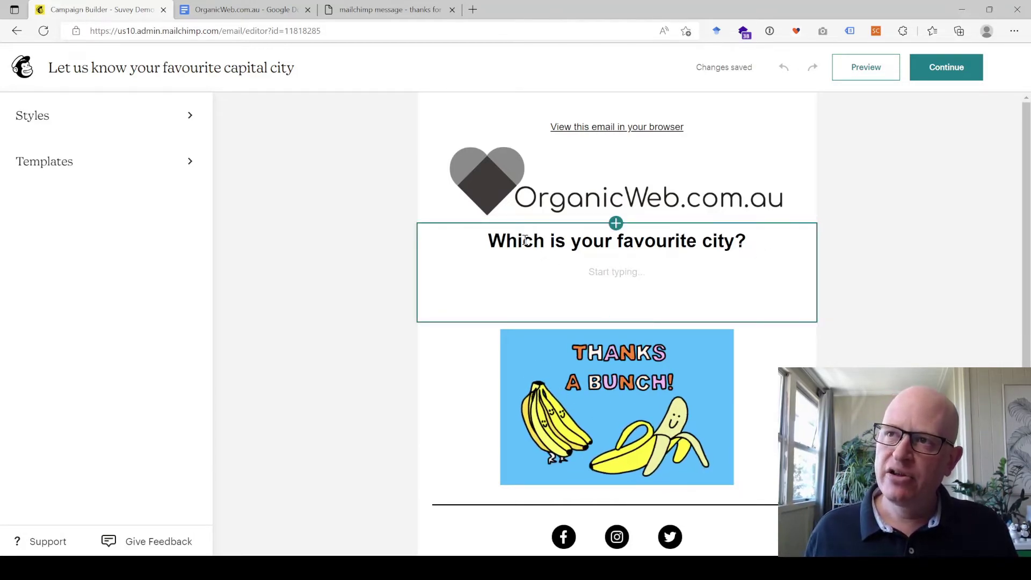
{"action": "left_click", "coordinate": [622, 280]}
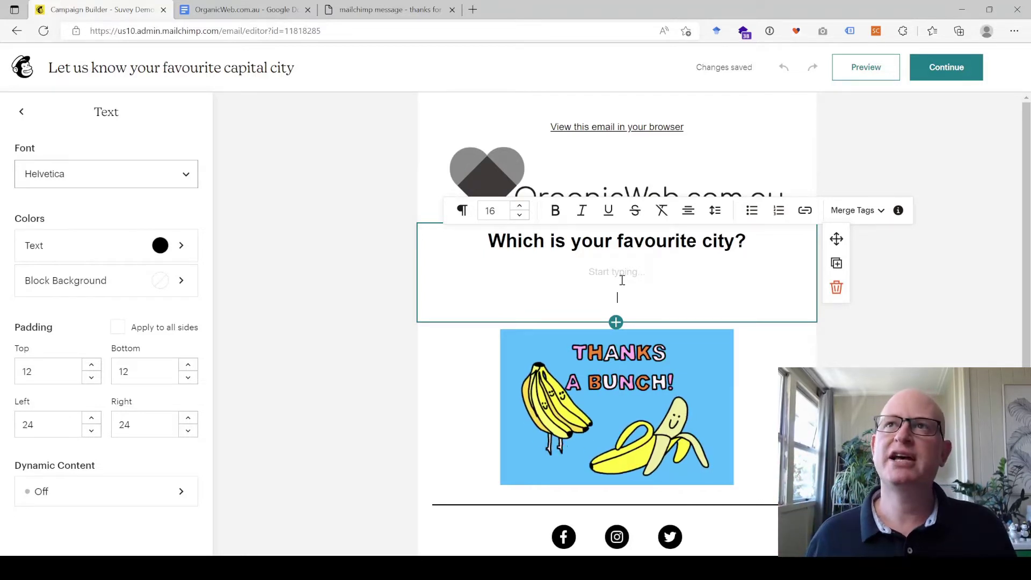
Copy the capital-city question and its eight SURVEY merge-tag lines from the Google Docs survey document.
{"action": "left_click", "coordinate": [369, 10]}
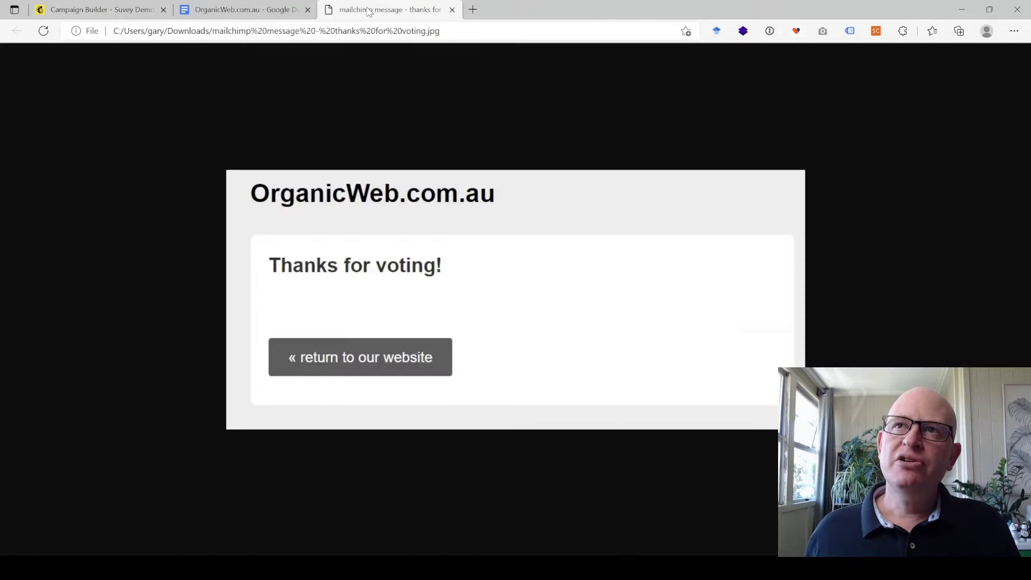
{"action": "left_click", "coordinate": [236, 10]}
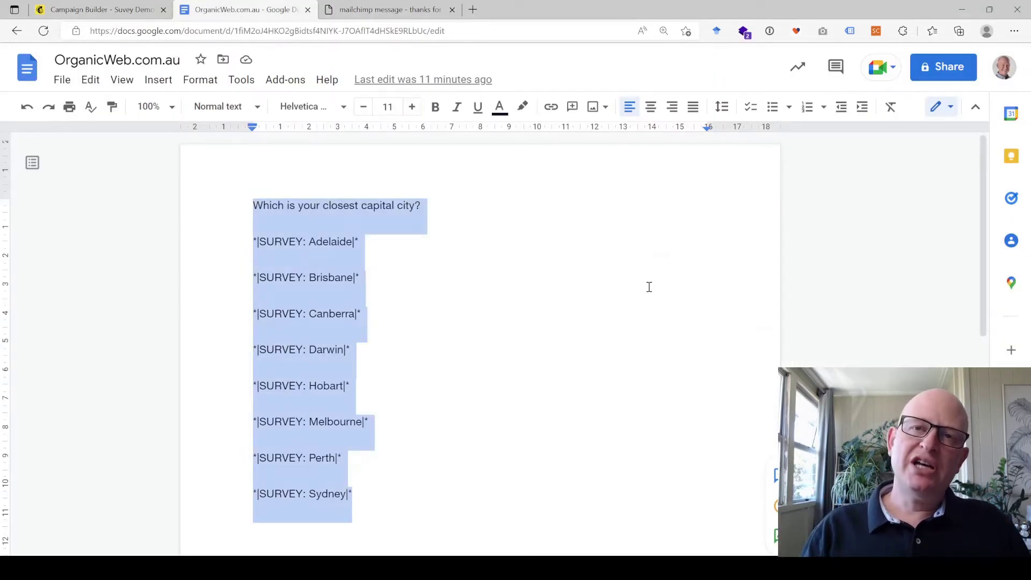
{"action": "left_click", "coordinate": [535, 248]}
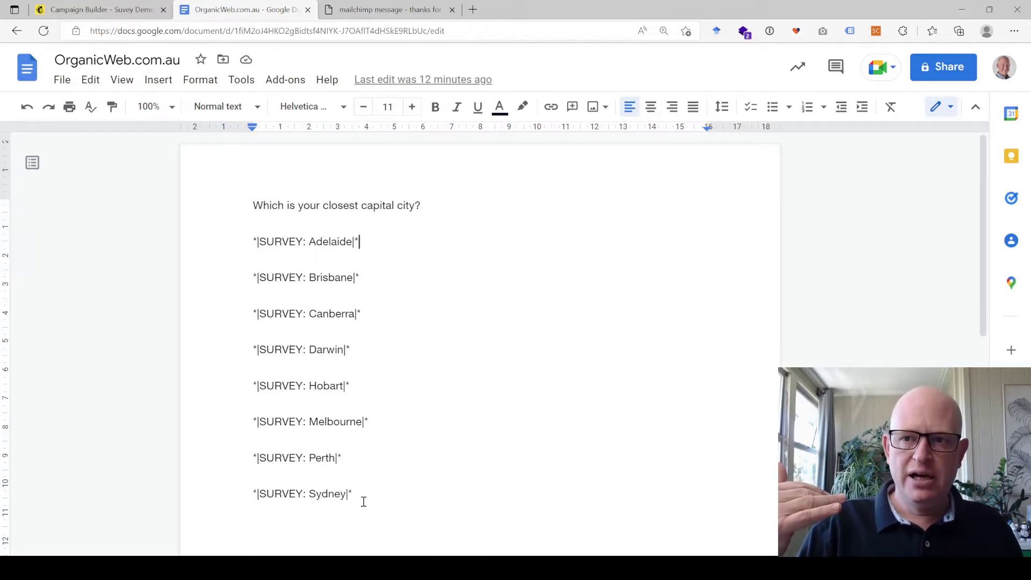
{"action": "left_click_drag", "start_coordinate": [364, 501], "coordinate": [244, 214]}
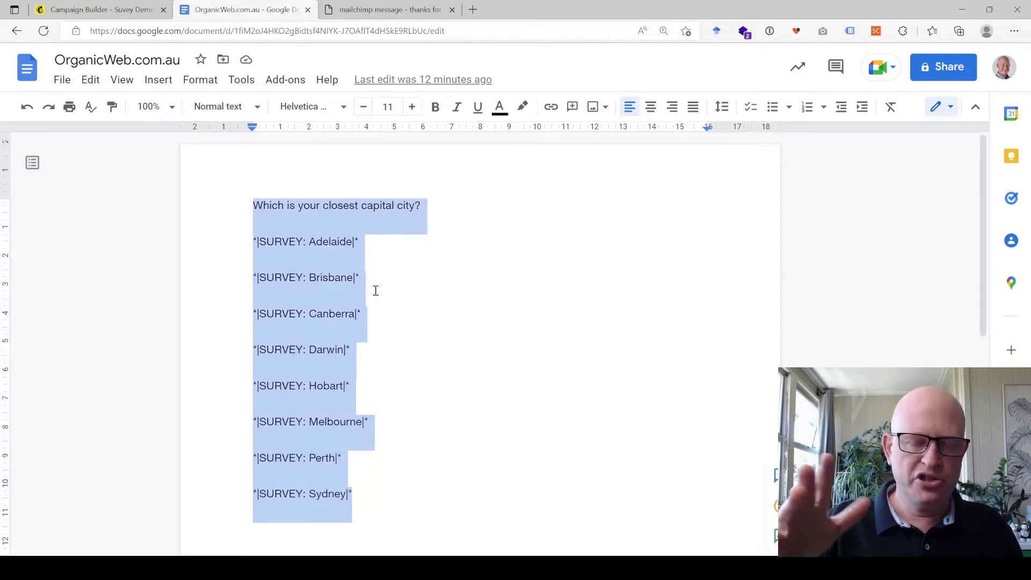
{"action": "left_click", "coordinate": [406, 289]}
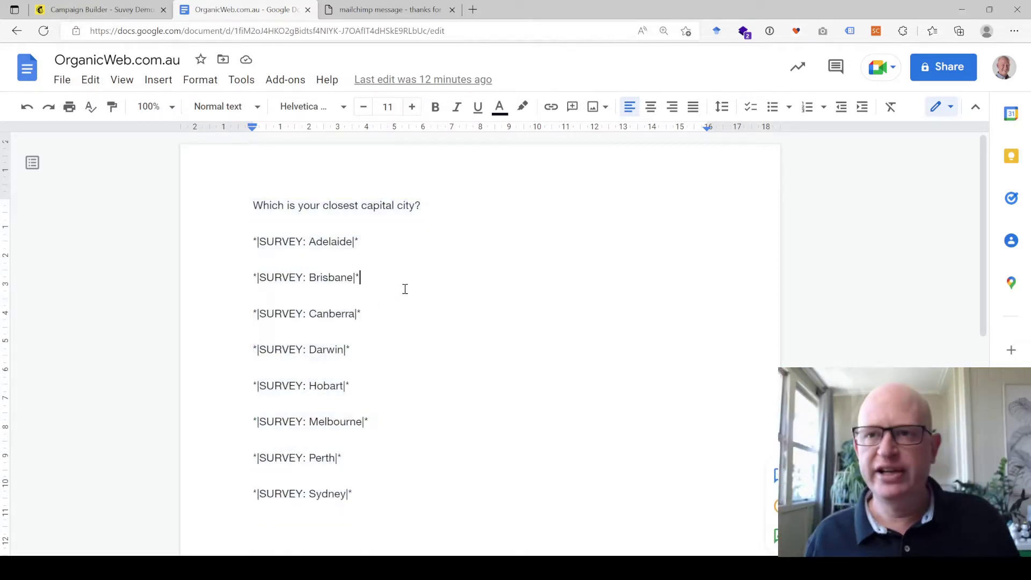
{"action": "left_click_drag", "start_coordinate": [363, 501], "coordinate": [241, 206]}
{"action": "key", "text": "ctrl+c"}
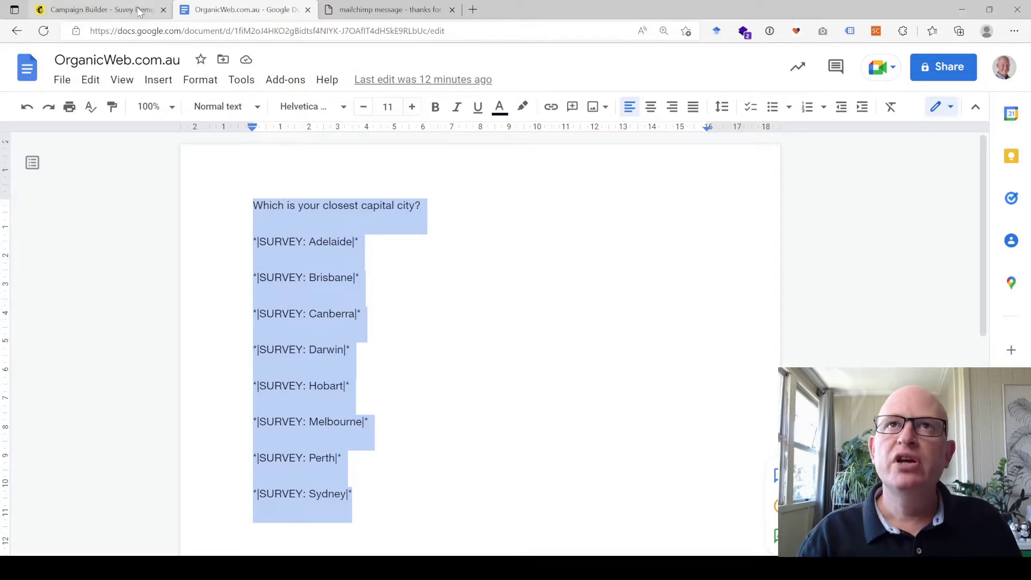
{"action": "left_click", "coordinate": [111, 11]}
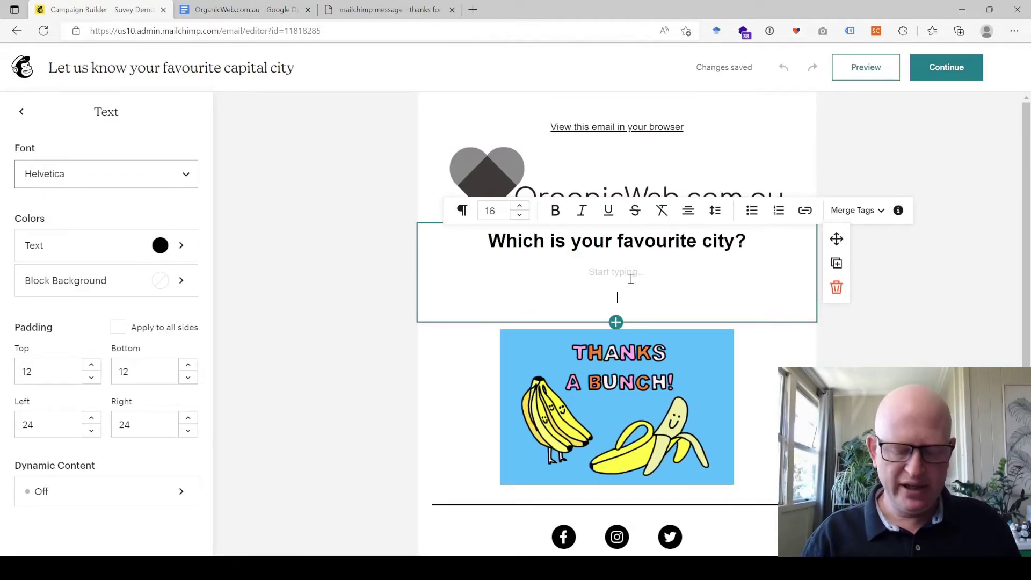
Paste the capital-city question with eight SURVEY merge tags and preview them as city links.
{"action": "key", "text": "ctrl+v"}
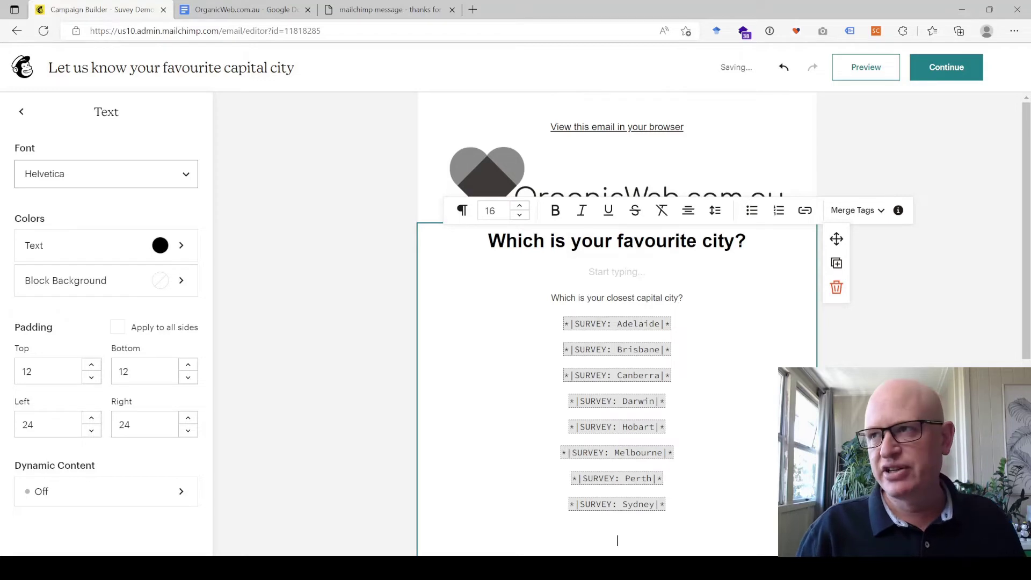
{"action": "key", "text": "Escape"}
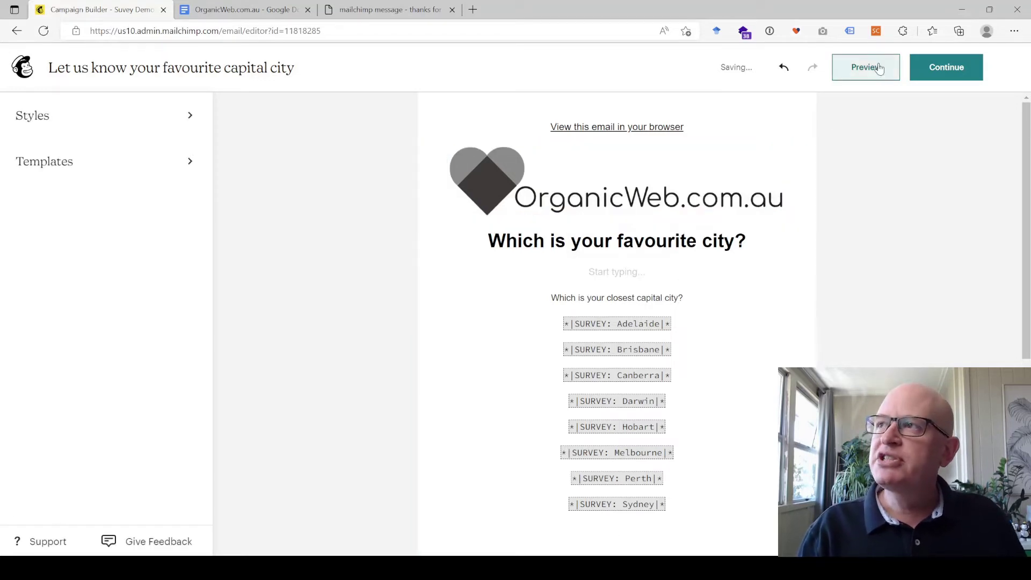
{"action": "left_click", "coordinate": [880, 68]}
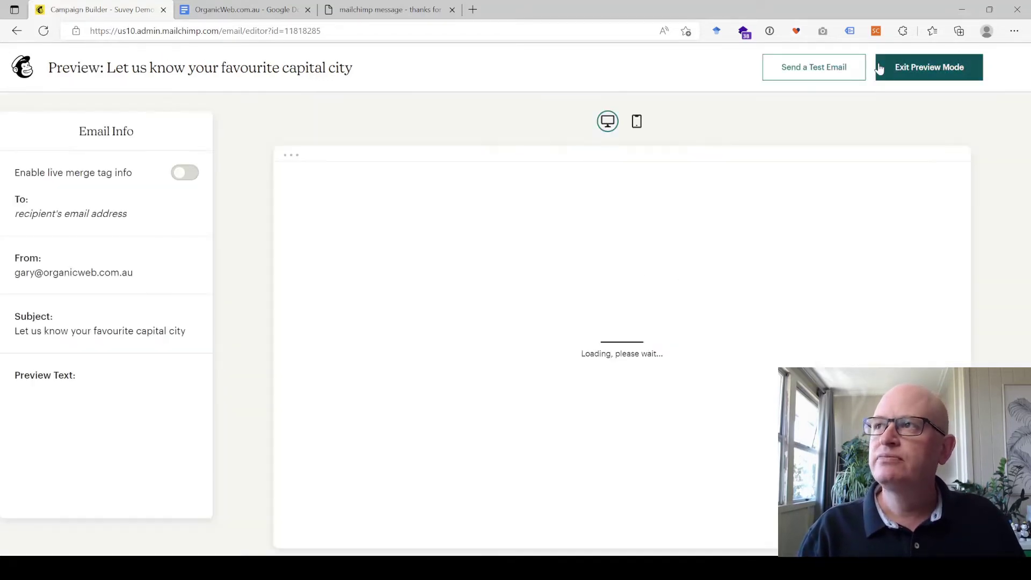
{"action": "scroll", "coordinate": [773, 260], "scroll_direction": "down", "scroll_amount": 1}
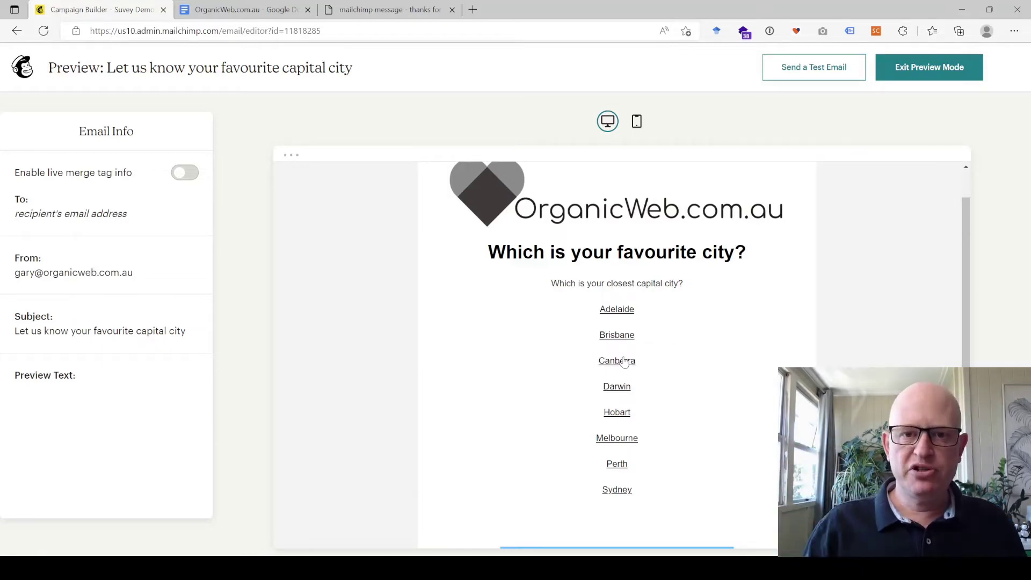
{"action": "left_click", "coordinate": [894, 73]}
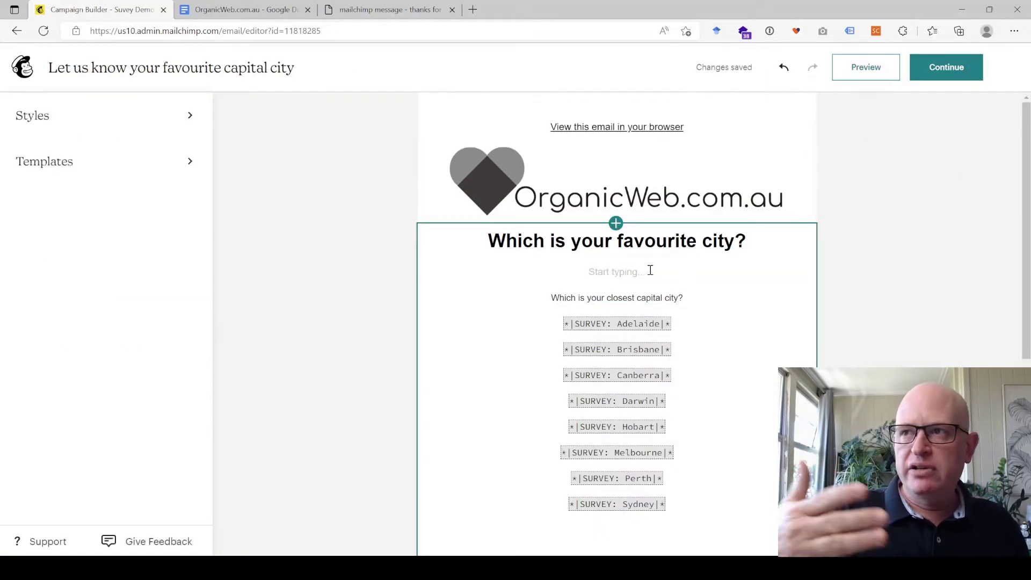
Review the finished capital-city email and save the design back to the campaign checklist.
{"action": "scroll", "coordinate": [662, 295], "scroll_direction": "down", "scroll_amount": 6}
{"action": "scroll", "coordinate": [805, 136], "scroll_direction": "up", "scroll_amount": 4}
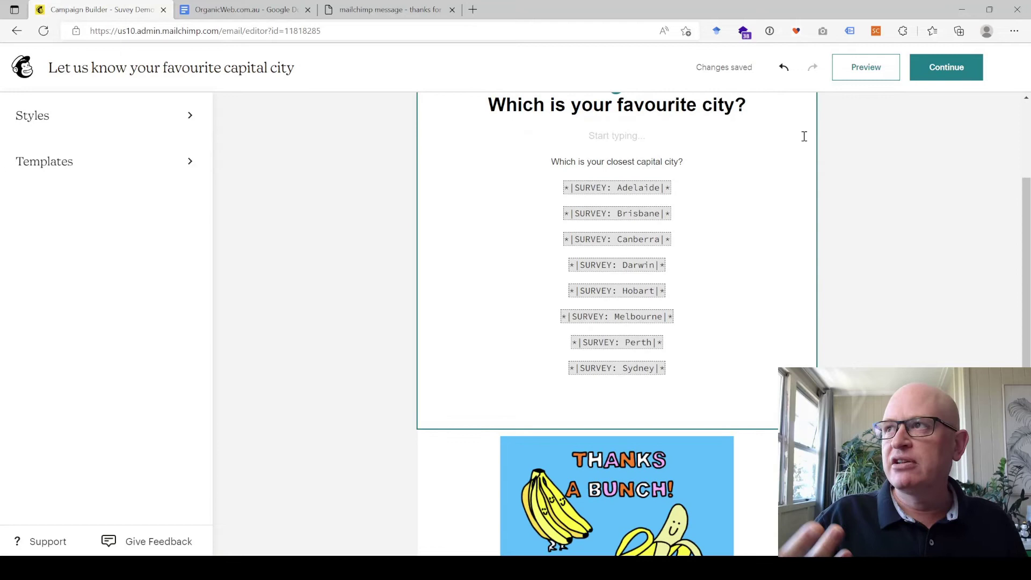
{"action": "left_click", "coordinate": [945, 73]}
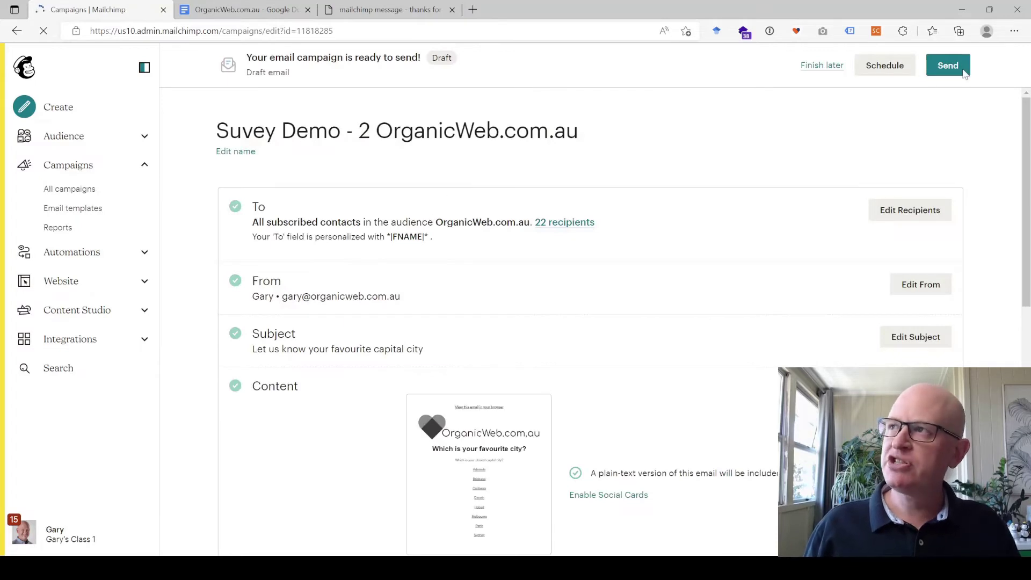
Open the Suvey Demo - OrganicWeb.Com.Au report showing 22 recipients, 3 opens and 0 clicks.
{"action": "left_click", "coordinate": [64, 193]}
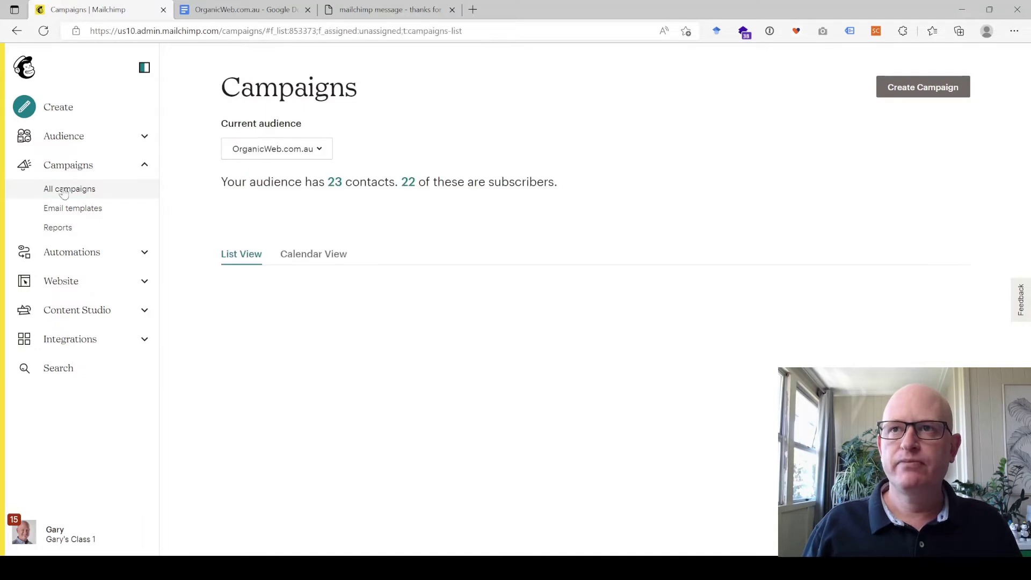
{"action": "scroll", "coordinate": [490, 233], "scroll_direction": "down", "scroll_amount": 3}
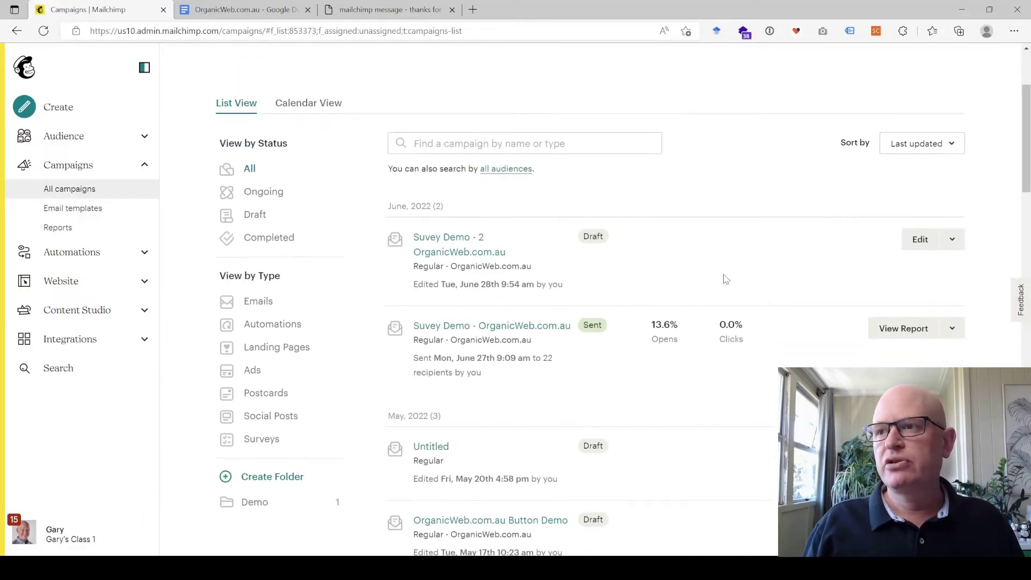
{"action": "left_click", "coordinate": [903, 326]}
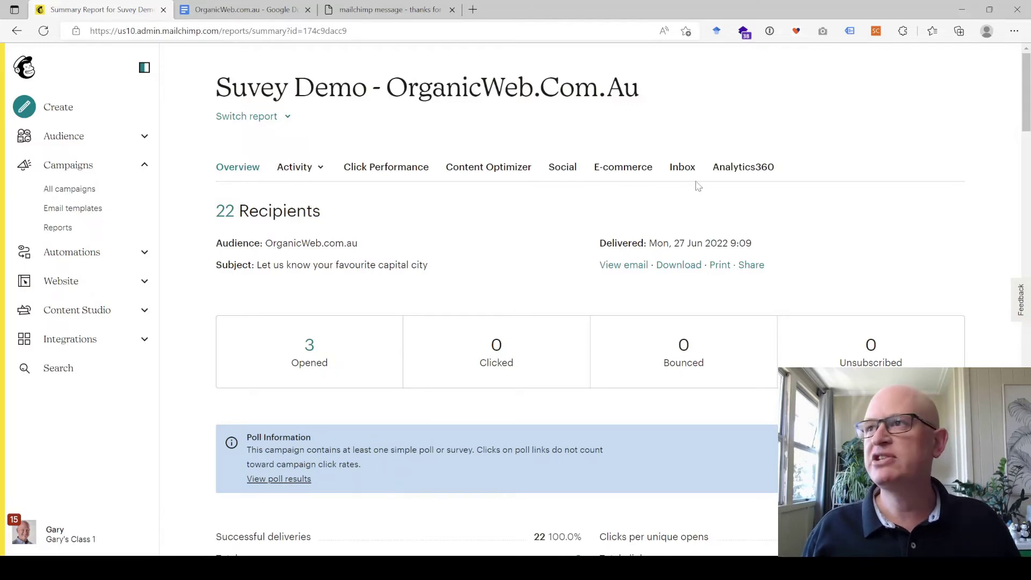
Check the city poll results in Analytics360, then view the Thanks for voting response image.
{"action": "left_click", "coordinate": [745, 168]}
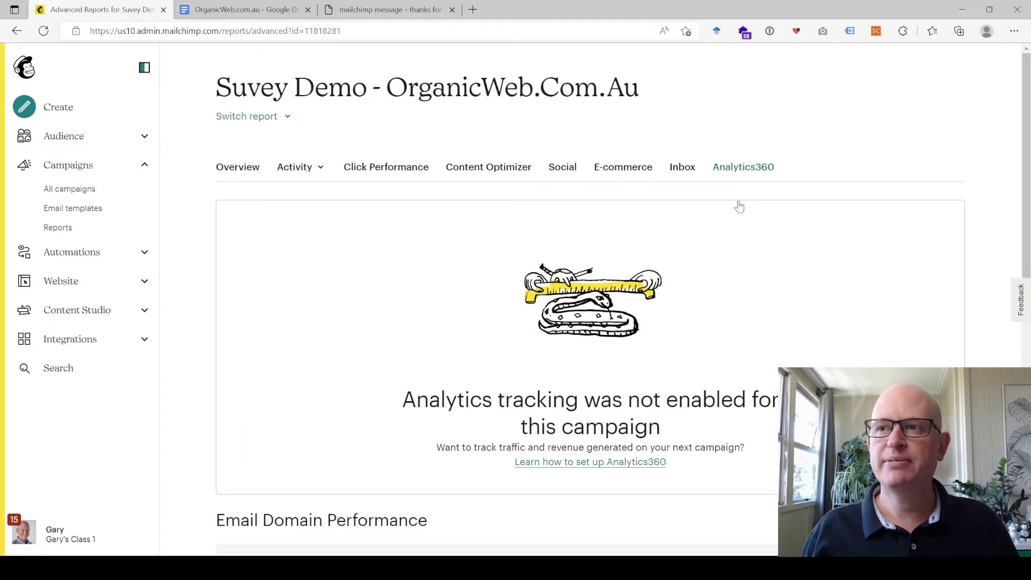
{"action": "scroll", "coordinate": [708, 262], "scroll_direction": "down", "scroll_amount": 5}
{"action": "scroll", "coordinate": [708, 263], "scroll_direction": "down", "scroll_amount": 3}
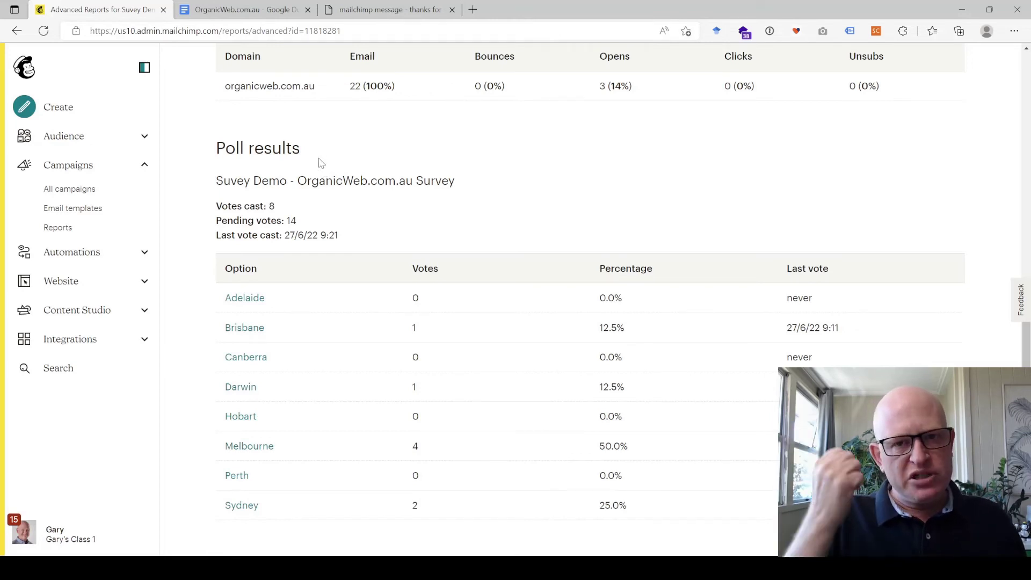
{"action": "left_click", "coordinate": [359, 10]}
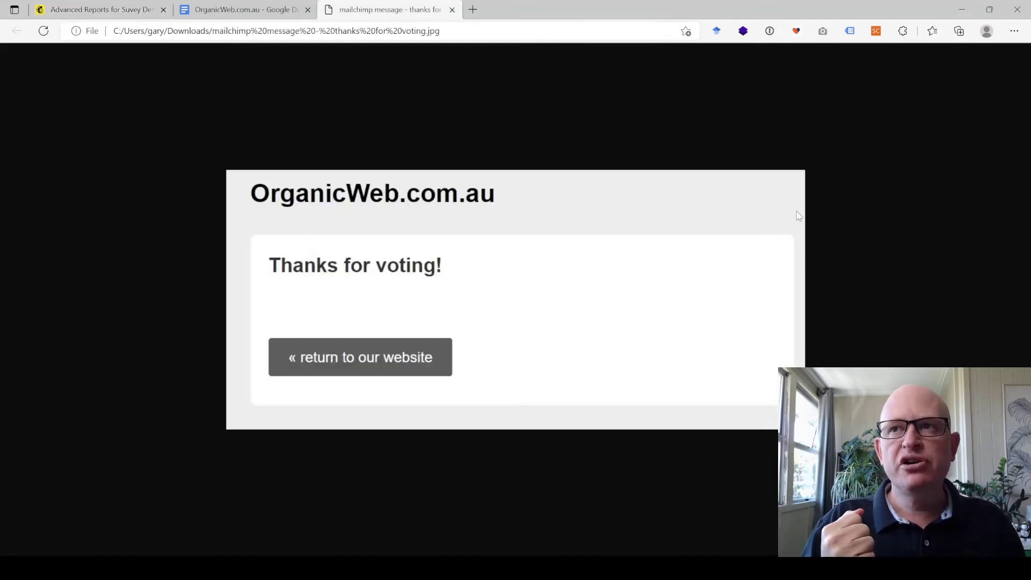
Go from the OrganicWeb.com.au audience contacts to the Signup forms form builder.
{"action": "left_click", "coordinate": [117, 15]}
{"action": "left_click", "coordinate": [143, 140]}
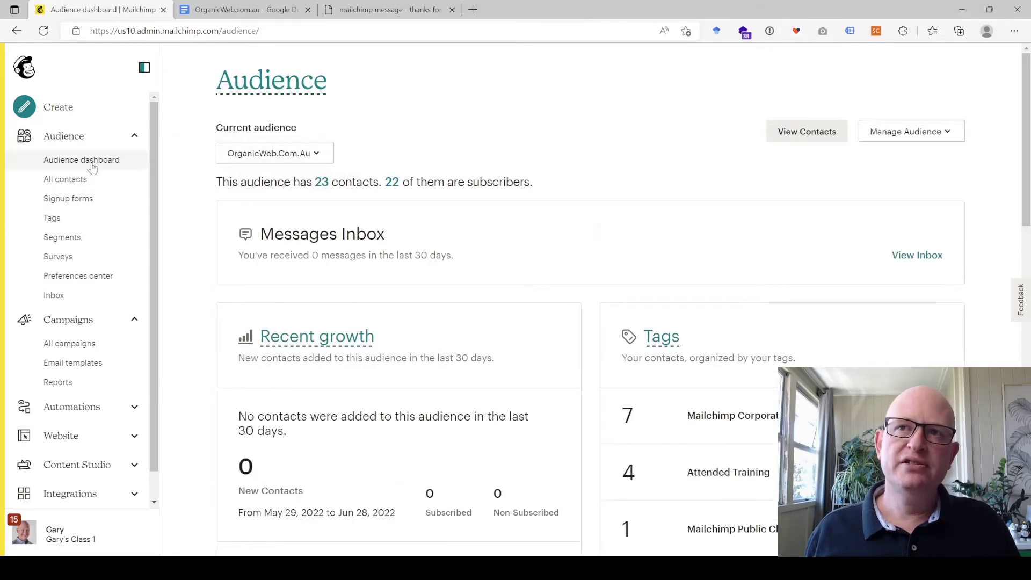
{"action": "left_click", "coordinate": [822, 136]}
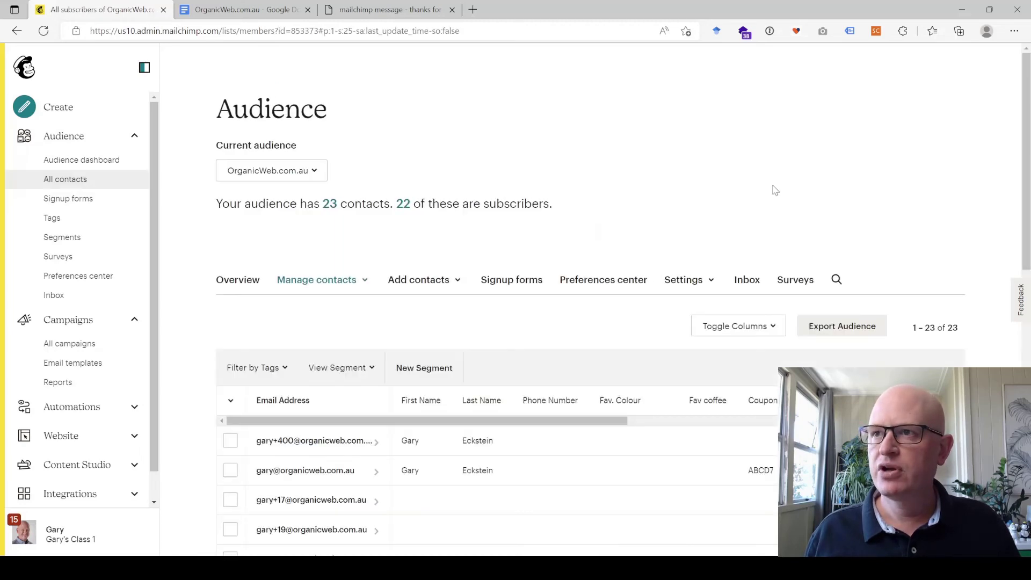
{"action": "left_click", "coordinate": [512, 280]}
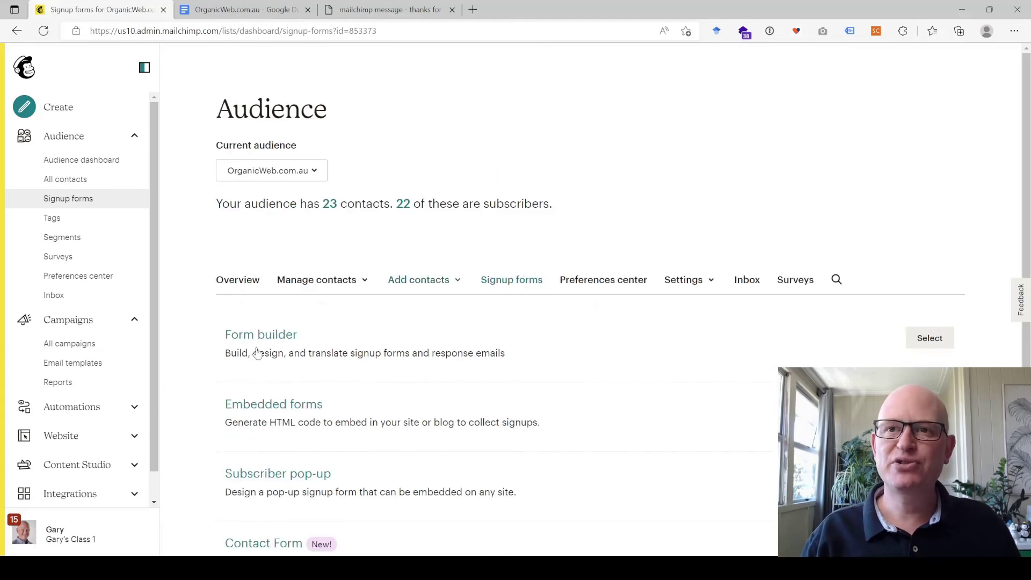
{"action": "left_click", "coordinate": [278, 337]}
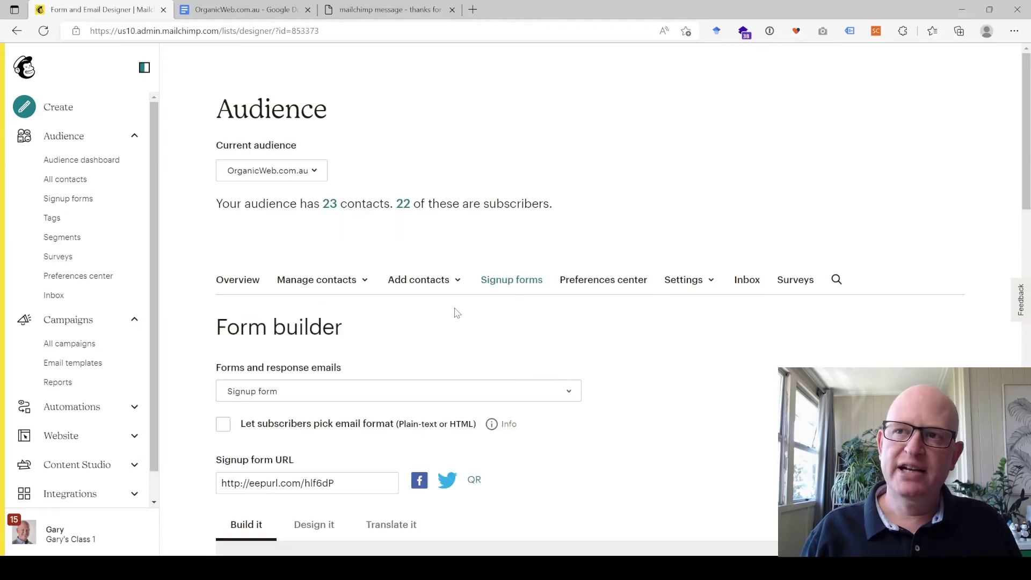
Set the signup form page background to pink #da7272.
{"action": "scroll", "coordinate": [685, 259], "scroll_direction": "down", "scroll_amount": 4}
{"action": "scroll", "coordinate": [684, 260], "scroll_direction": "down", "scroll_amount": 3}
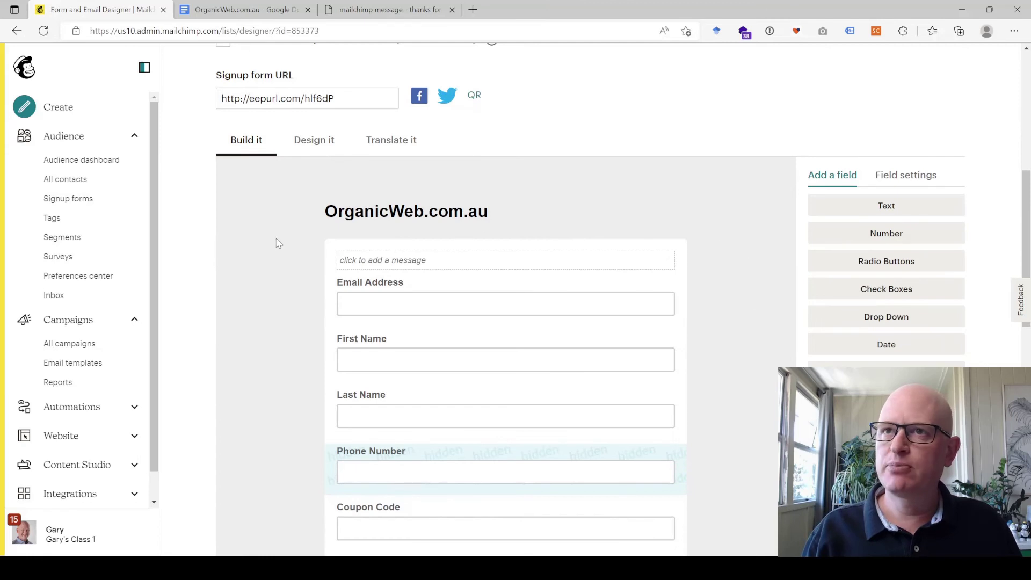
{"action": "left_click", "coordinate": [328, 141]}
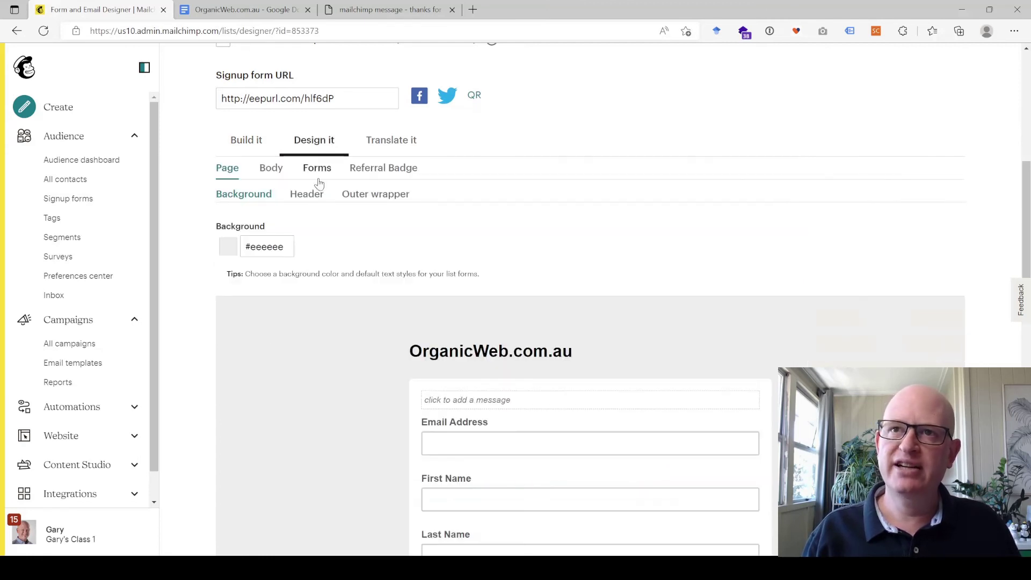
{"action": "left_click", "coordinate": [277, 248]}
{"action": "left_click", "coordinate": [292, 284]}
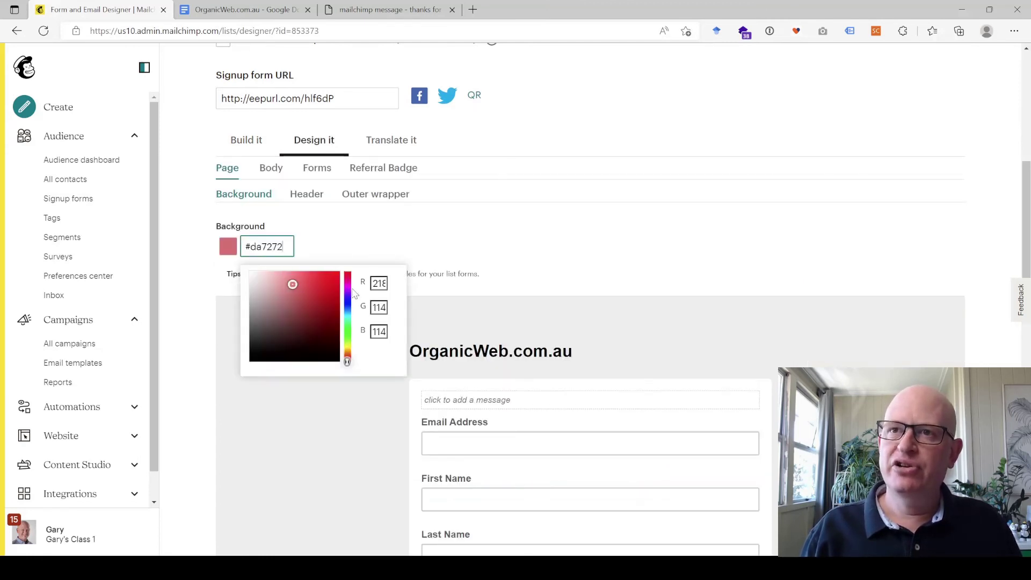
{"action": "left_click", "coordinate": [538, 241]}
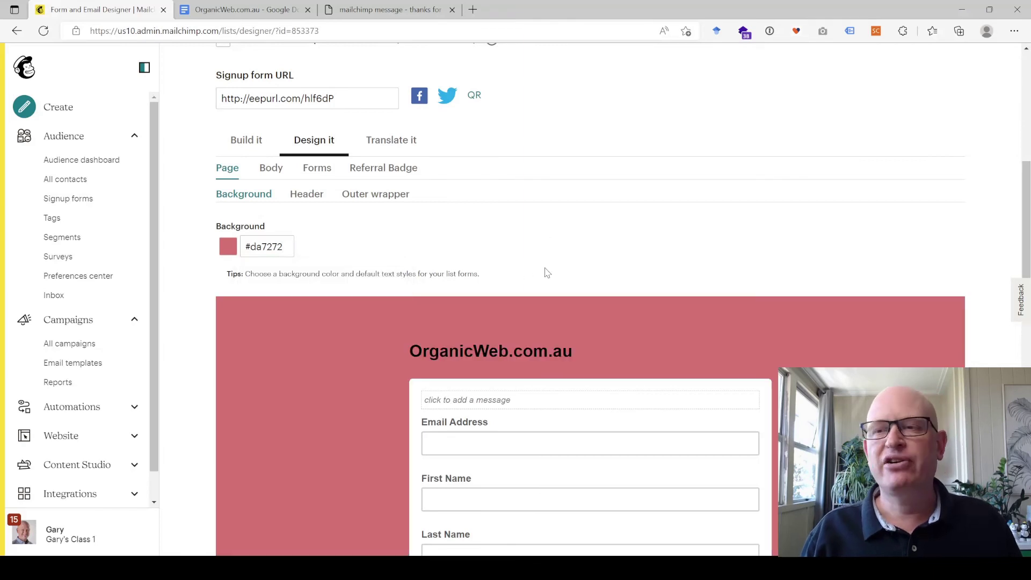
Replace the form header text with the OrganicWeb.com.au logo image and save it.
{"action": "mouse_move", "coordinate": [575, 347]}
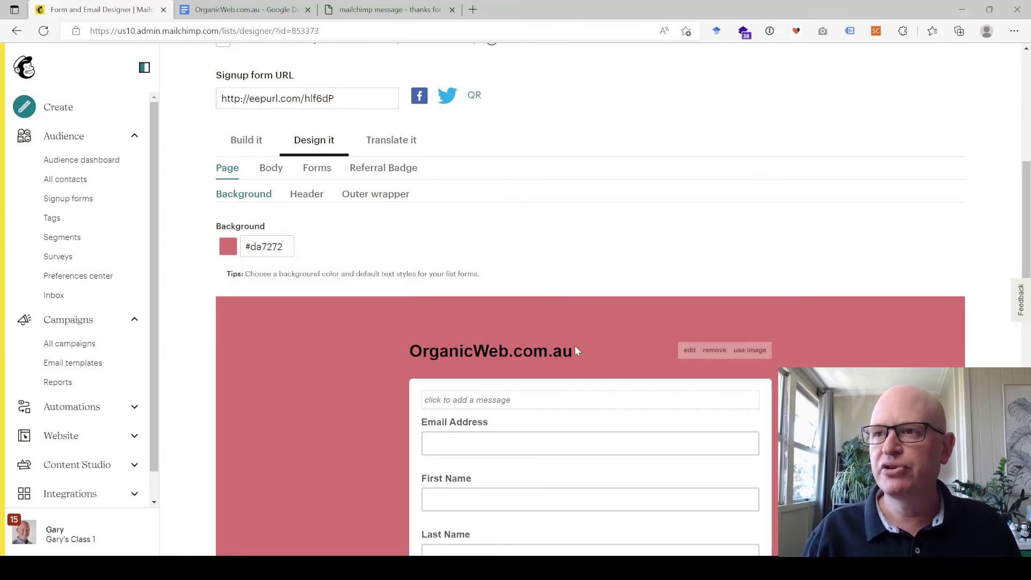
{"action": "left_click", "coordinate": [748, 351]}
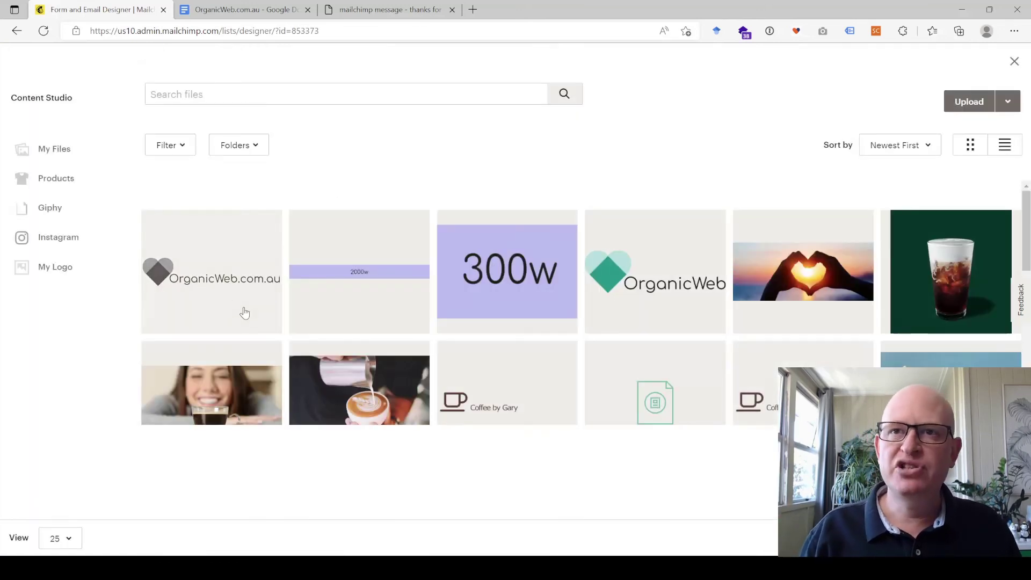
{"action": "left_click", "coordinate": [244, 312]}
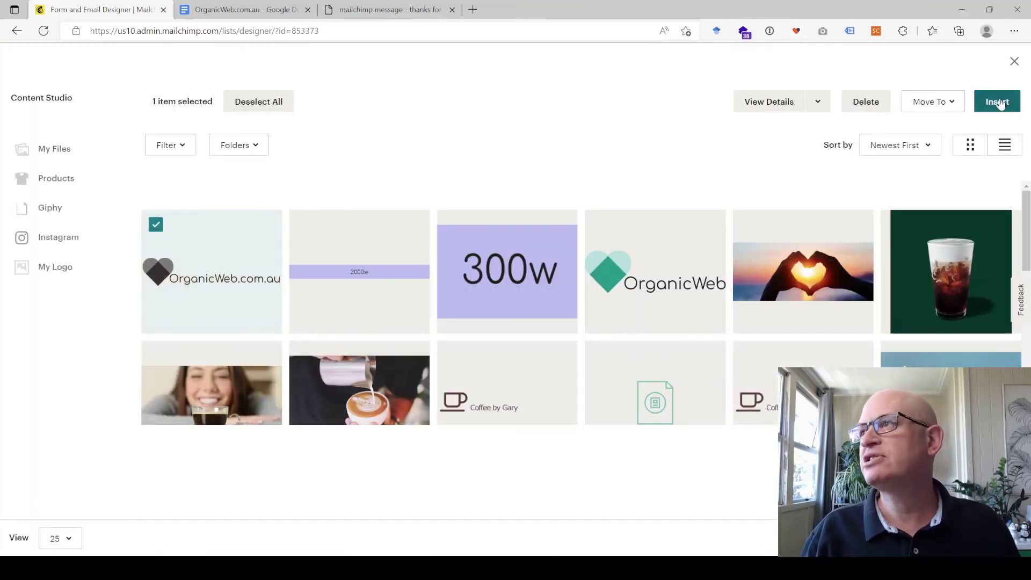
{"action": "left_click", "coordinate": [999, 102]}
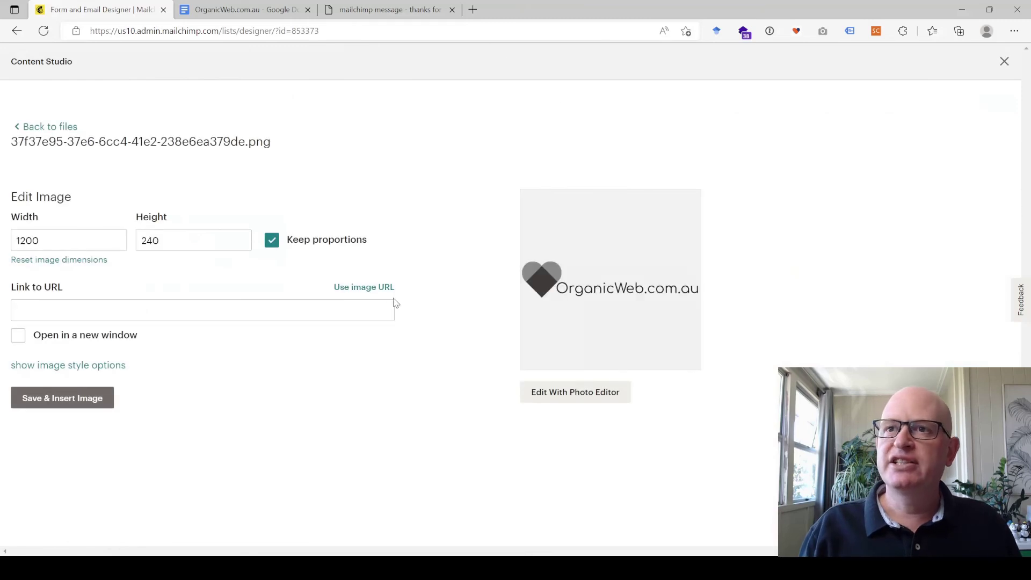
{"action": "left_click", "coordinate": [37, 404]}
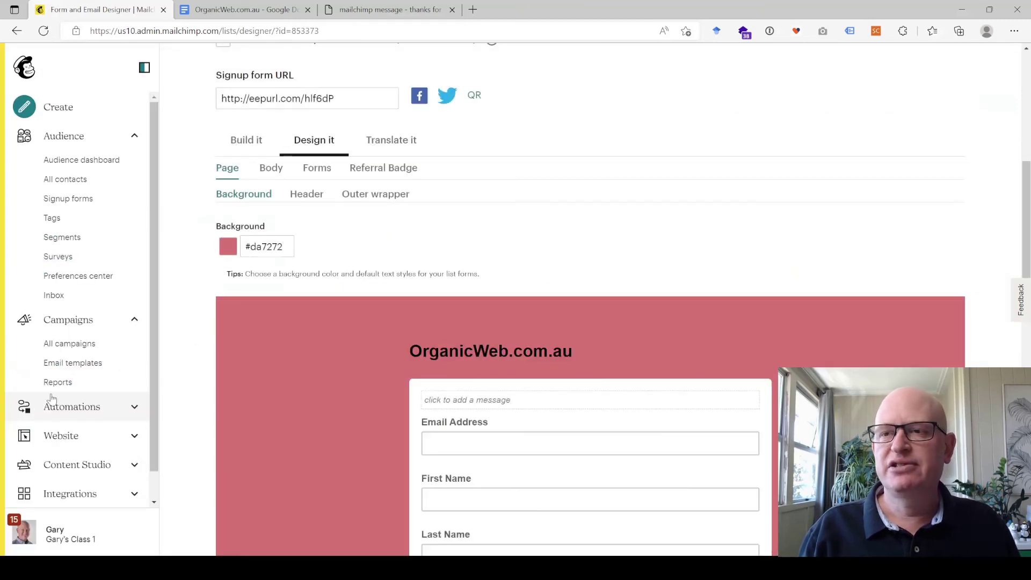
{"action": "left_click", "coordinate": [391, 10]}
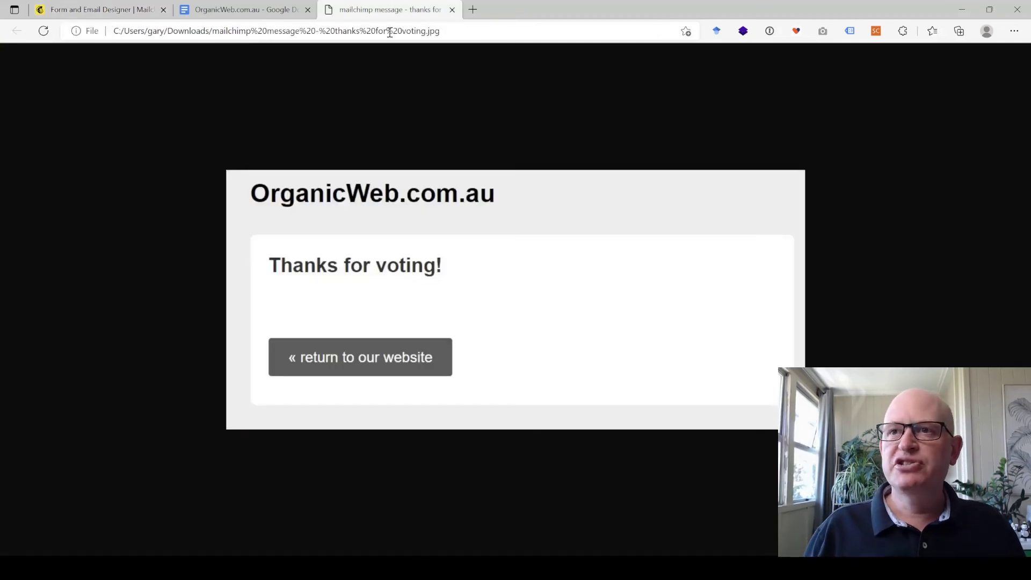
{"action": "left_click", "coordinate": [92, 10]}
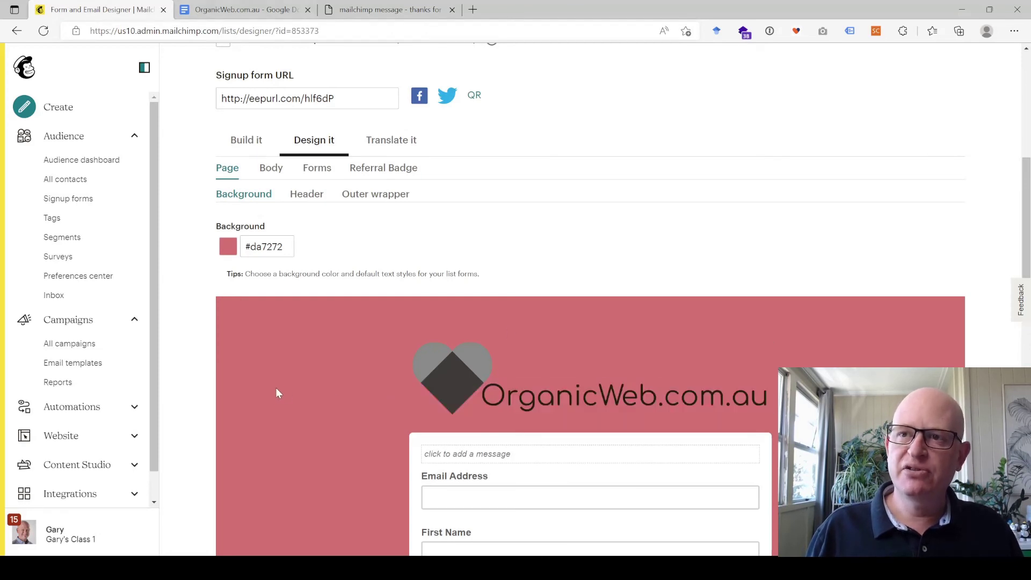
{"action": "left_click", "coordinate": [382, 9]}
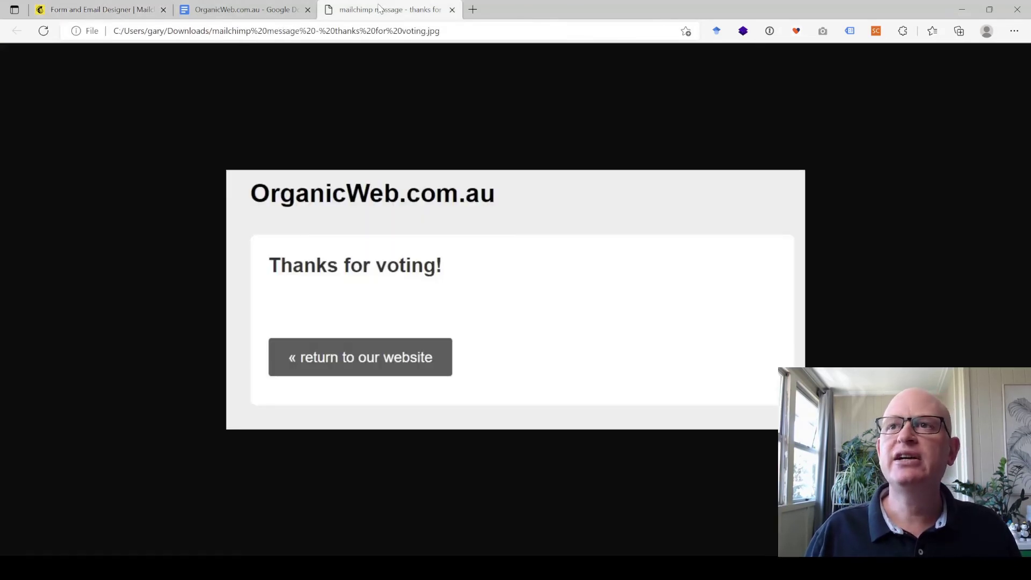
{"action": "left_click", "coordinate": [108, 5]}
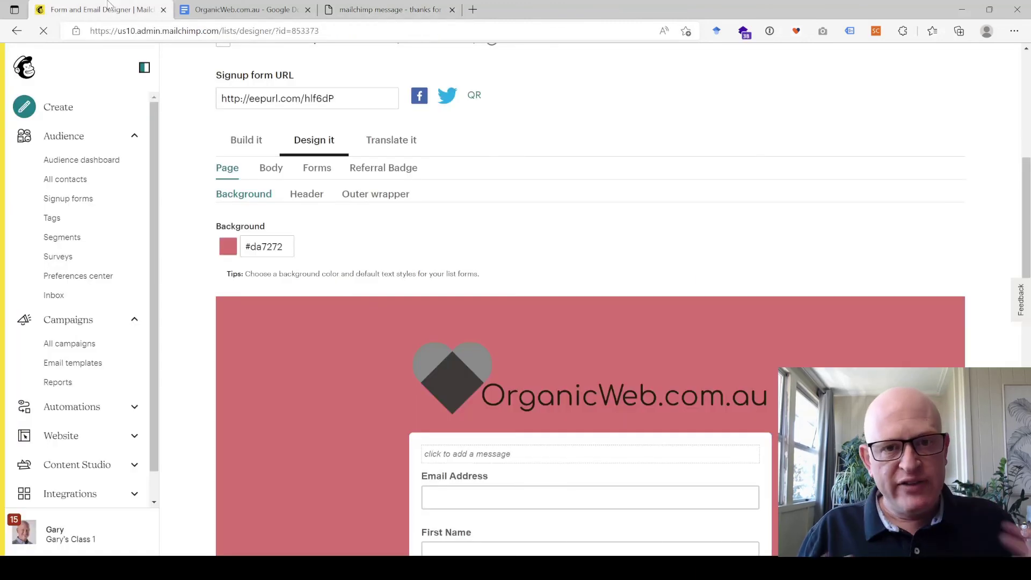